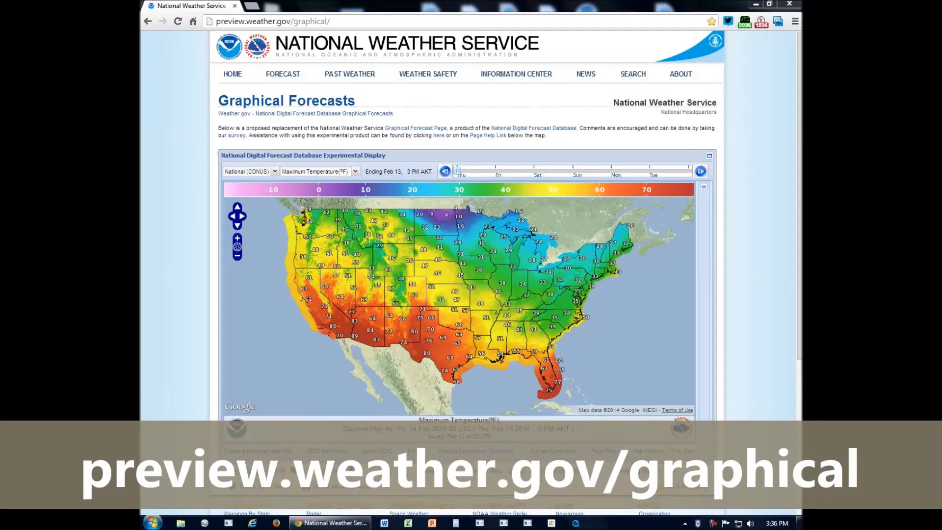
- Open the forecast region list on the national Maximum Temperature map
left_click(275, 172)
- Browse the region and element lists without changing them, then switch the map to Alaska
left_click(276, 175)
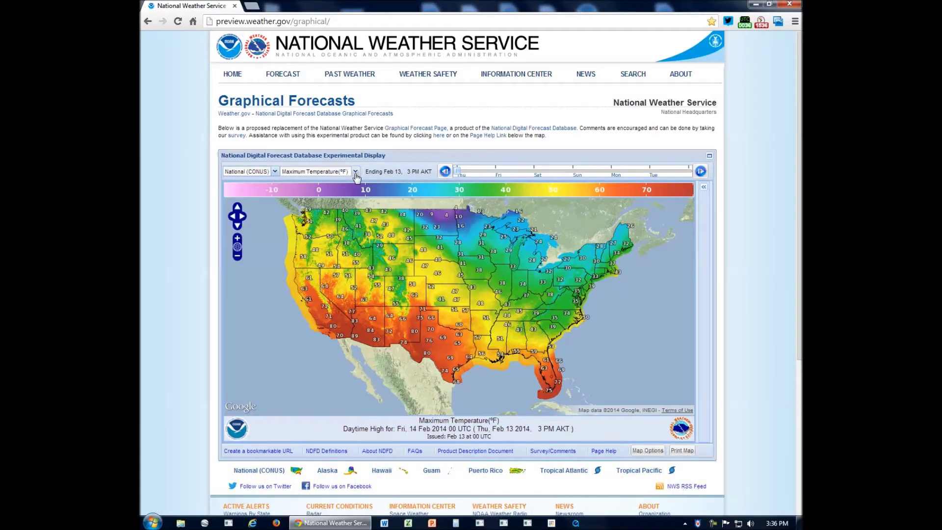
left_click(355, 172)
scroll(398, 305, "down", 5)
scroll(399, 305, "up", 6)
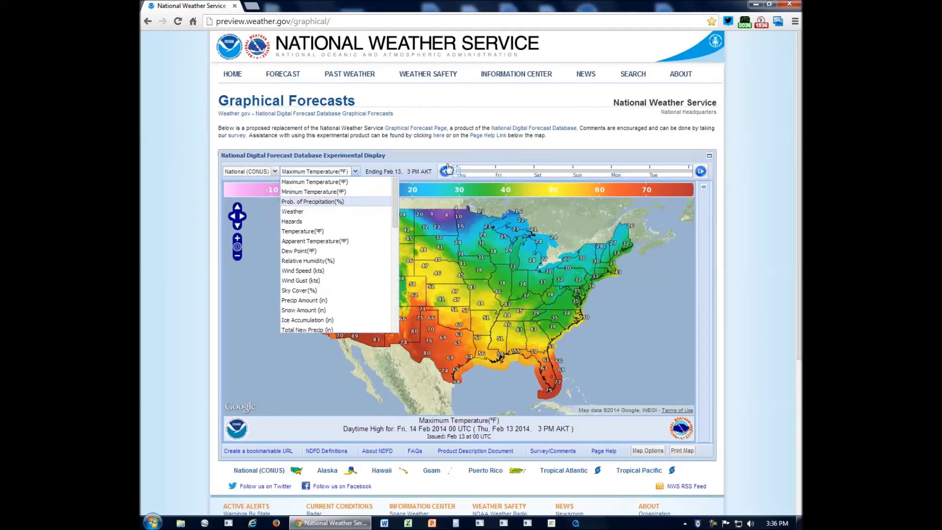
left_click(434, 155)
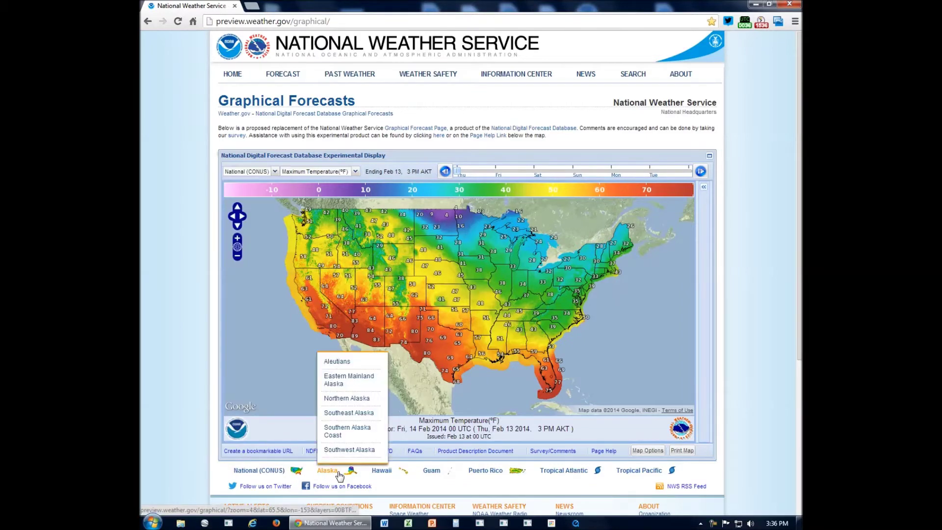
mouse_move(341, 479)
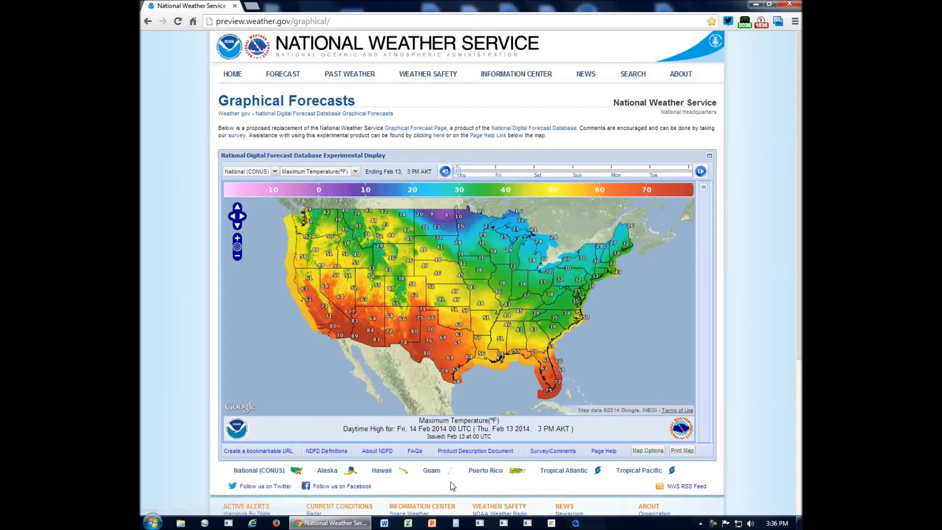
left_click(325, 472)
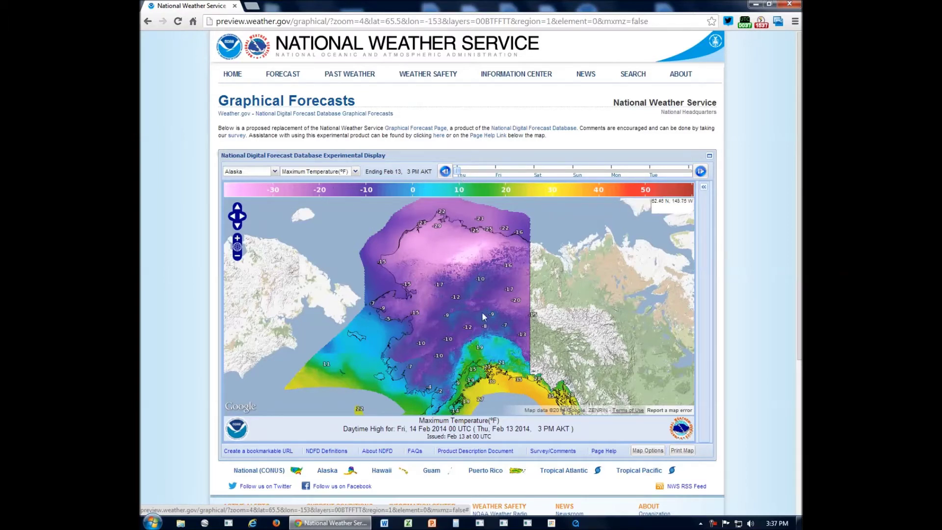
- Drag the Alaska forecast timeline through Friday to Saturday, Feb 15, 3 PM AKT
mouse_move(460, 174)
left_click_drag(458, 171, 494, 172)
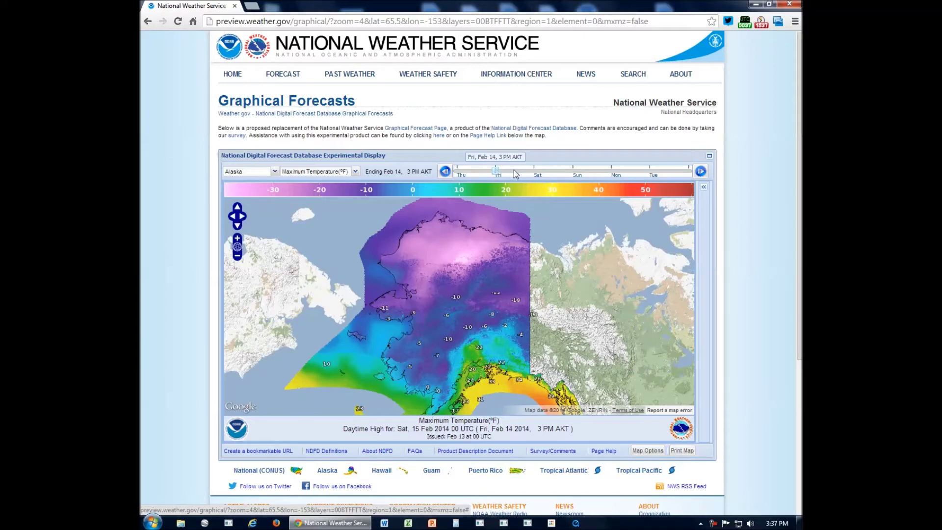
left_click_drag(496, 172, 534, 174)
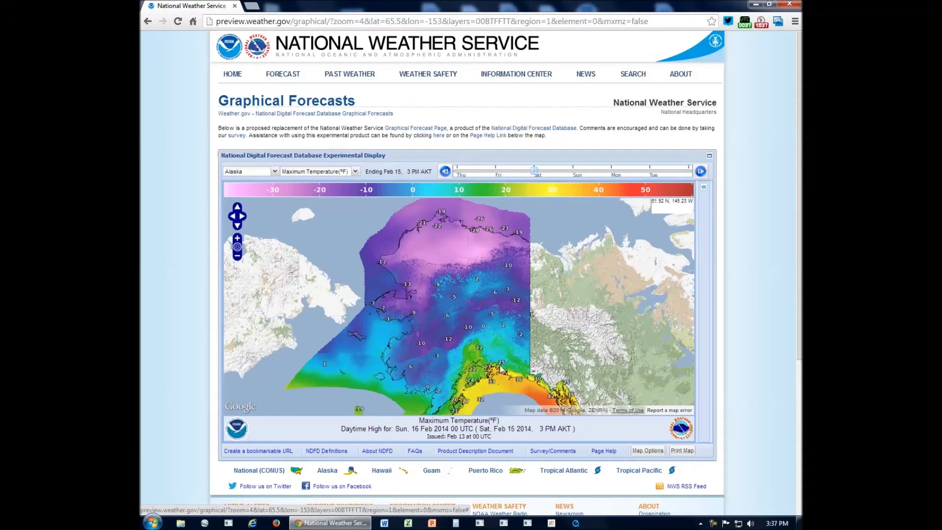
mouse_move(335, 475)
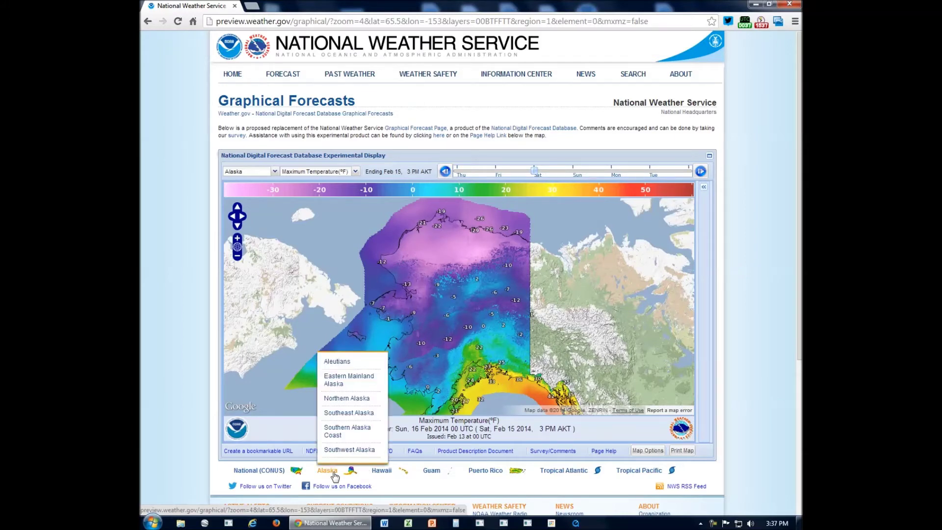
- Zoom to the Southern Alaska Coast, show Snow Amount (in), and start at Feb 12, 9 PM AKT
left_click(336, 437)
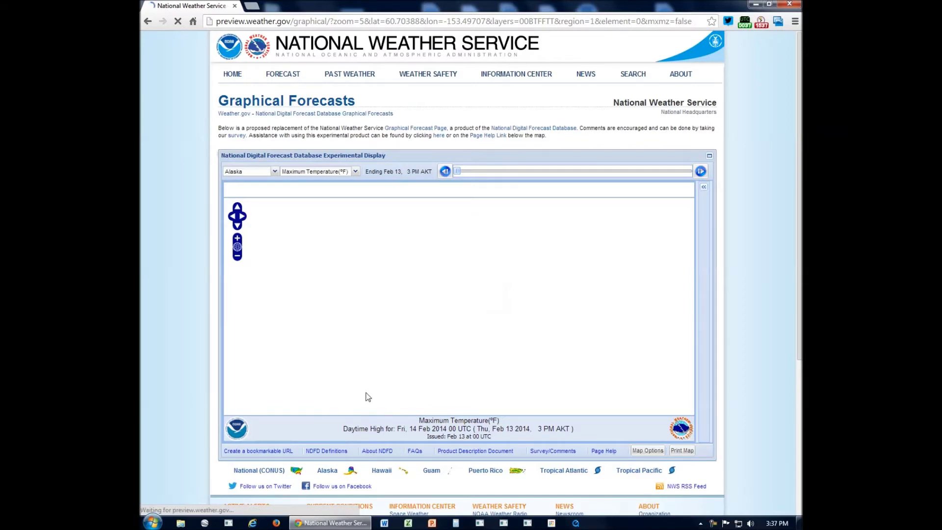
left_click(355, 172)
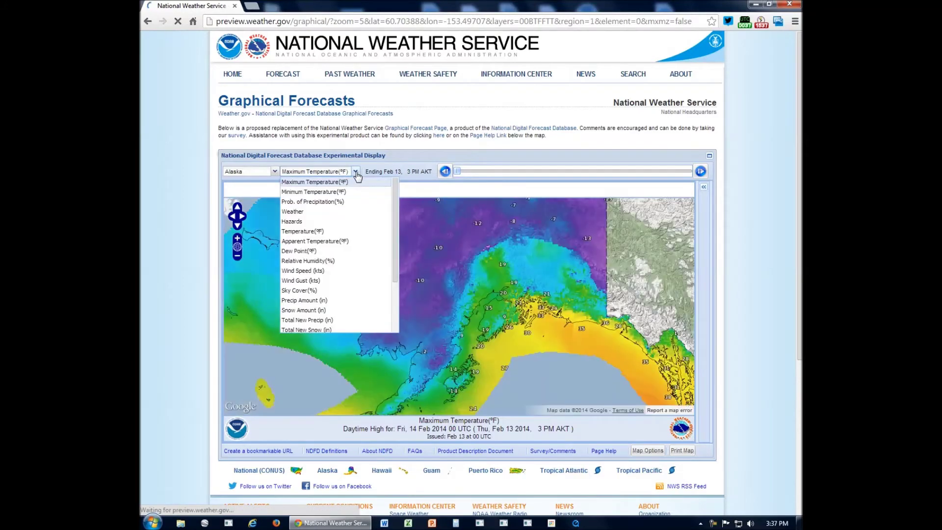
left_click(342, 310)
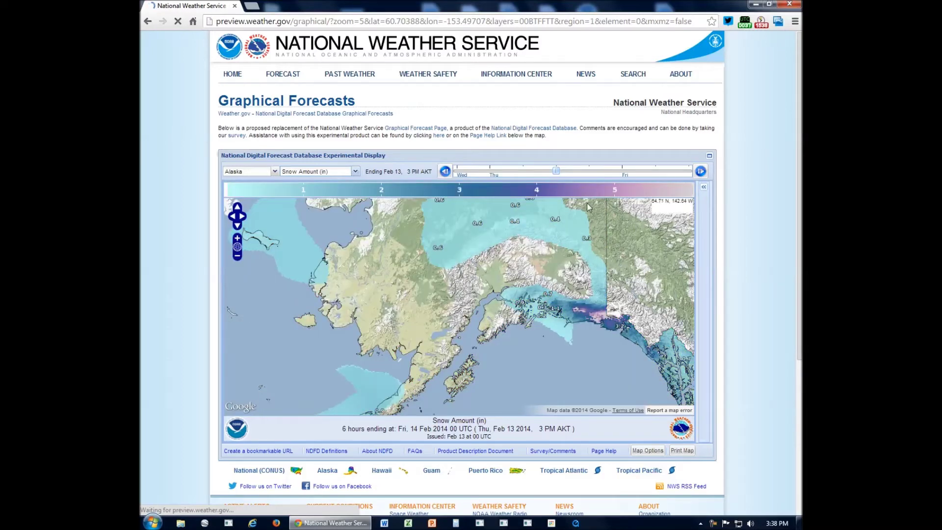
left_click(457, 172)
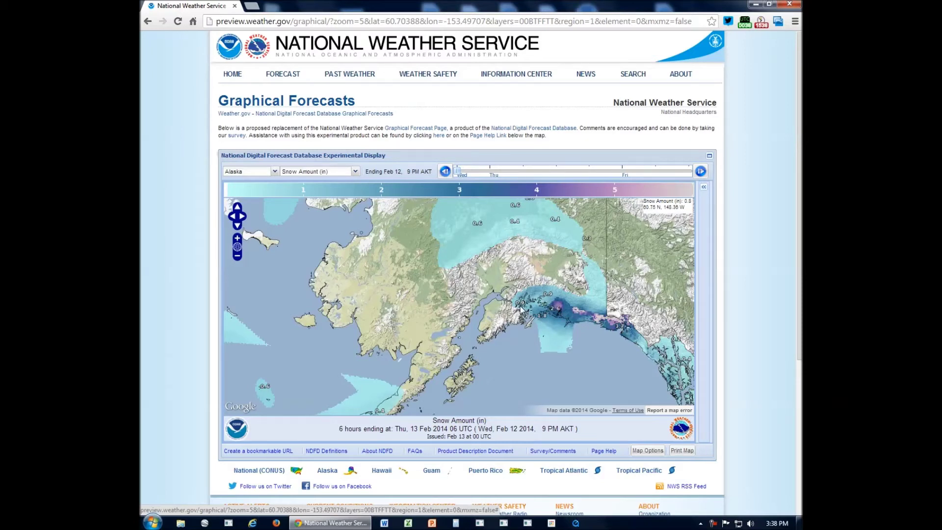
- Step the Snow Amount forecast ahead to Feb 14, 3 PM AKT, then rewind to the first time
left_click(699, 172)
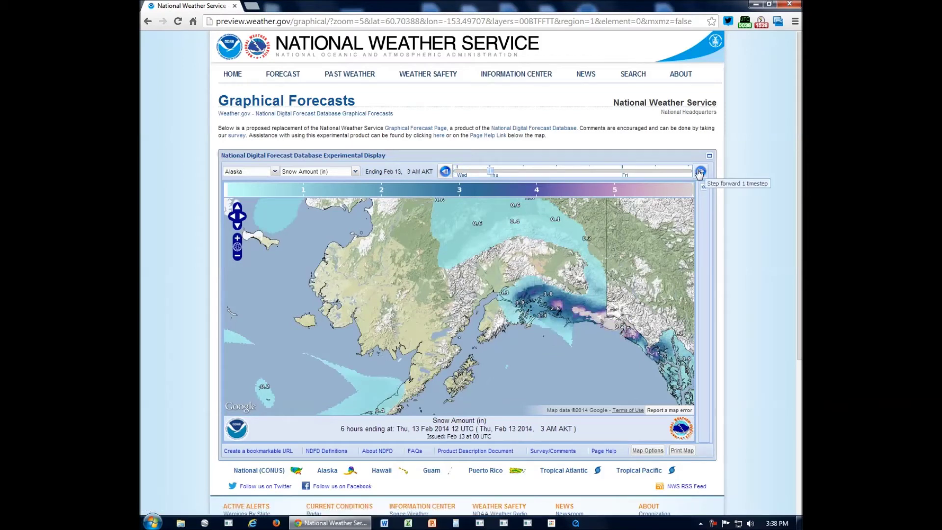
left_click(699, 172)
left_click(700, 172)
left_click(700, 171)
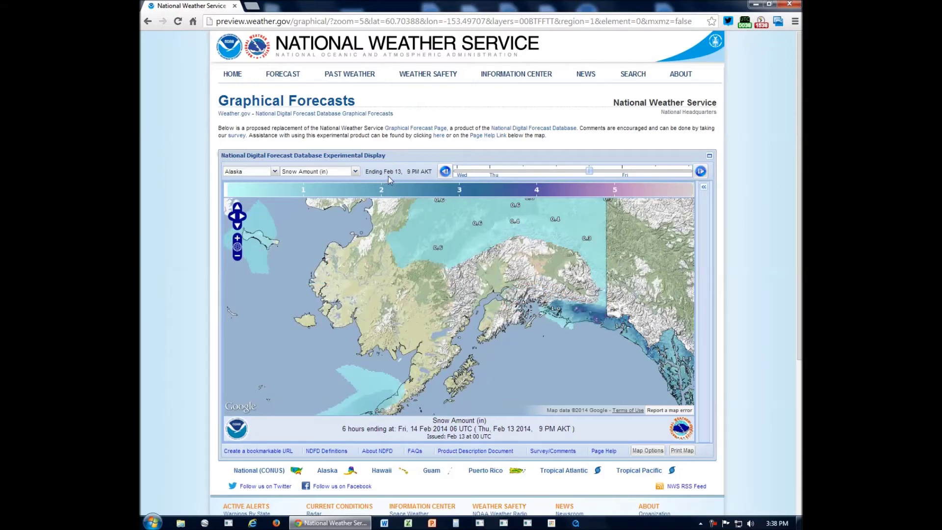
left_click(700, 172)
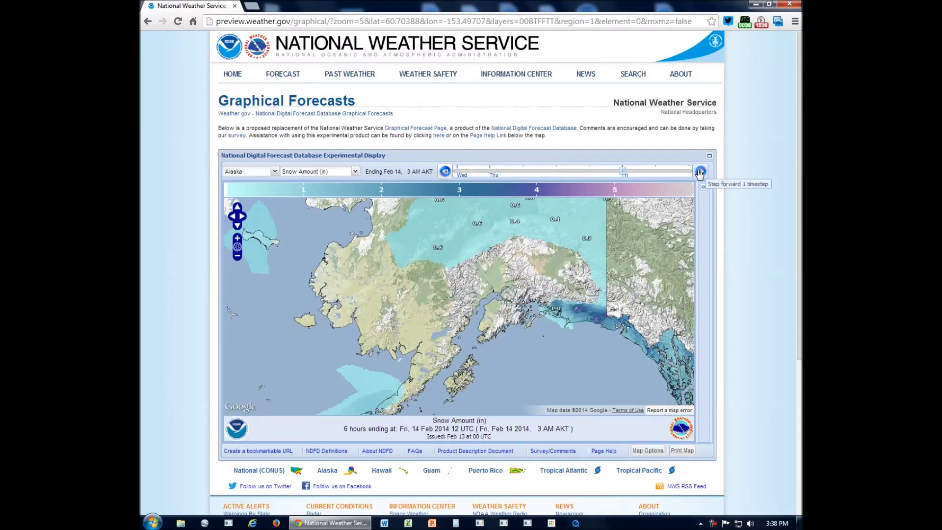
left_click(700, 172)
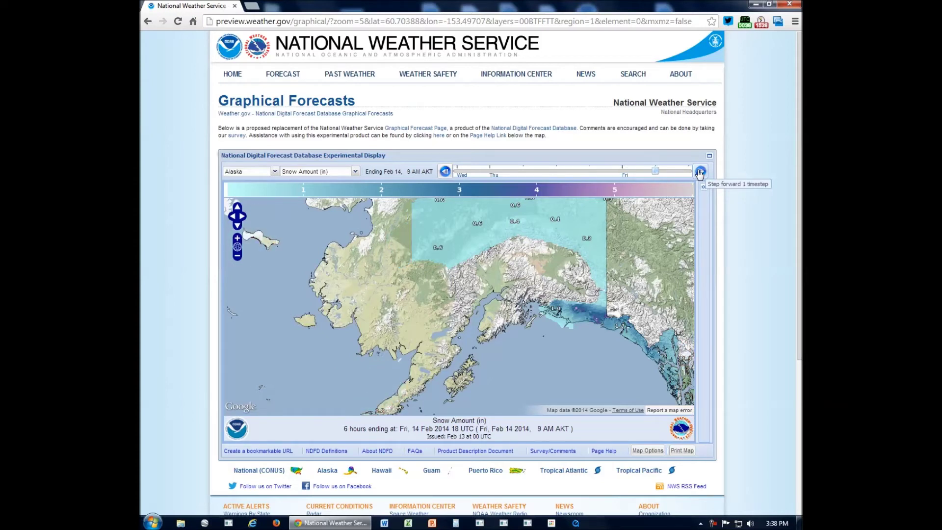
left_click(699, 171)
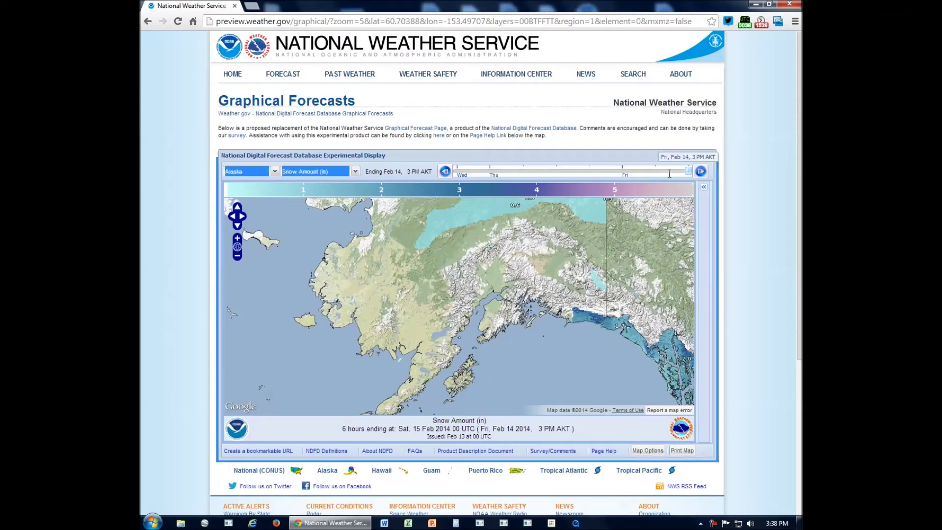
left_click_drag(689, 171, 456, 172)
left_click(349, 175)
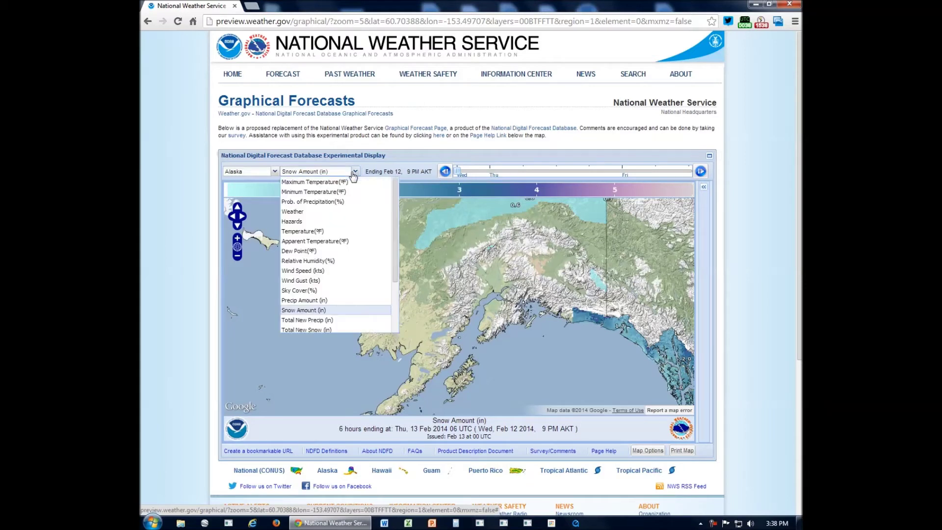
- Show Total New Snow (in) and advance the forecast seven steps to Feb 14, 3 PM AKT
scroll(383, 265, "down", 1)
left_click(318, 305)
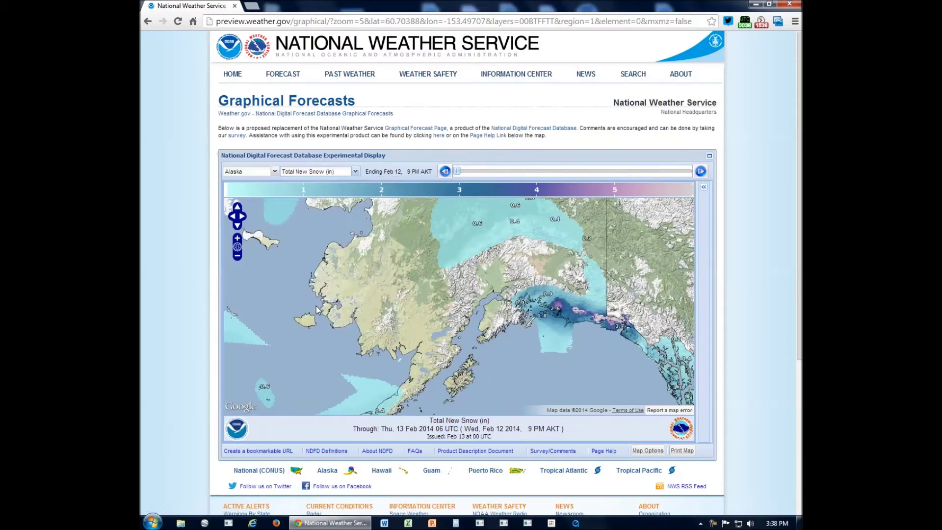
left_click(701, 171)
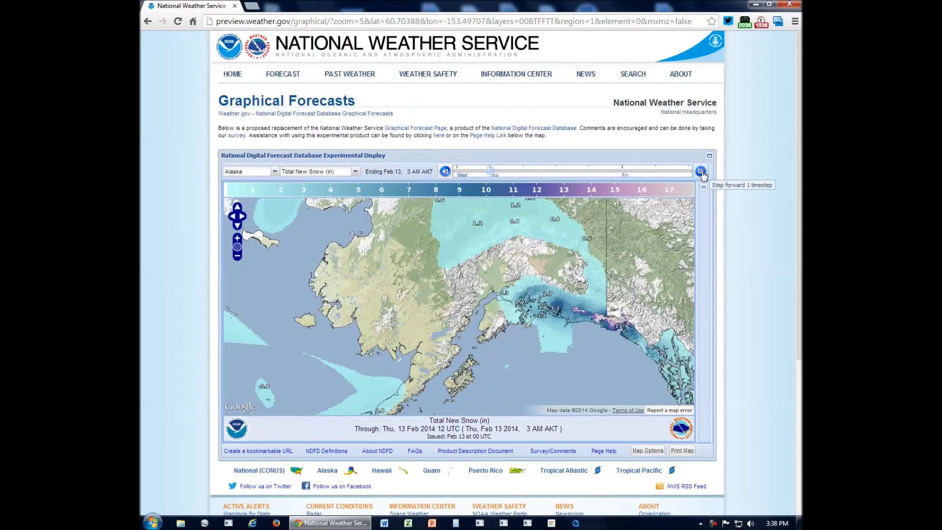
left_click(701, 171)
left_click(701, 172)
left_click(700, 172)
left_click(701, 172)
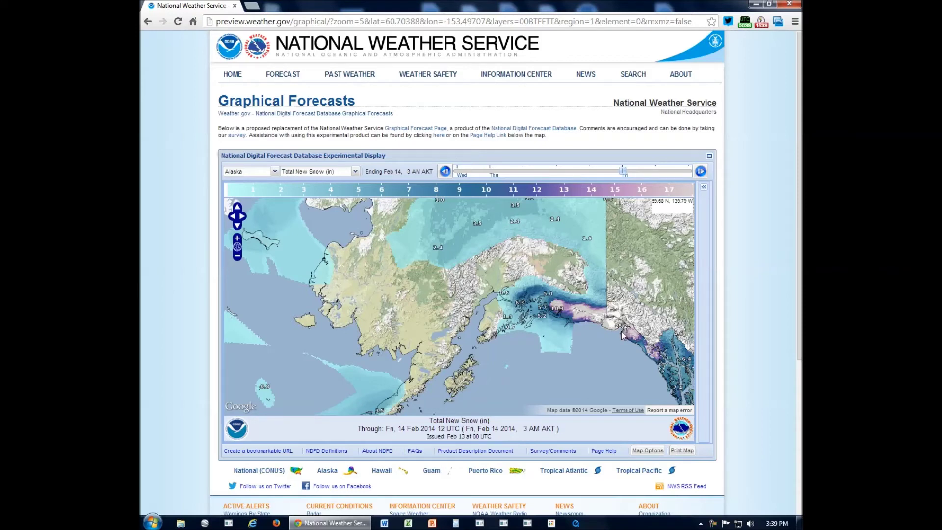
left_click(701, 172)
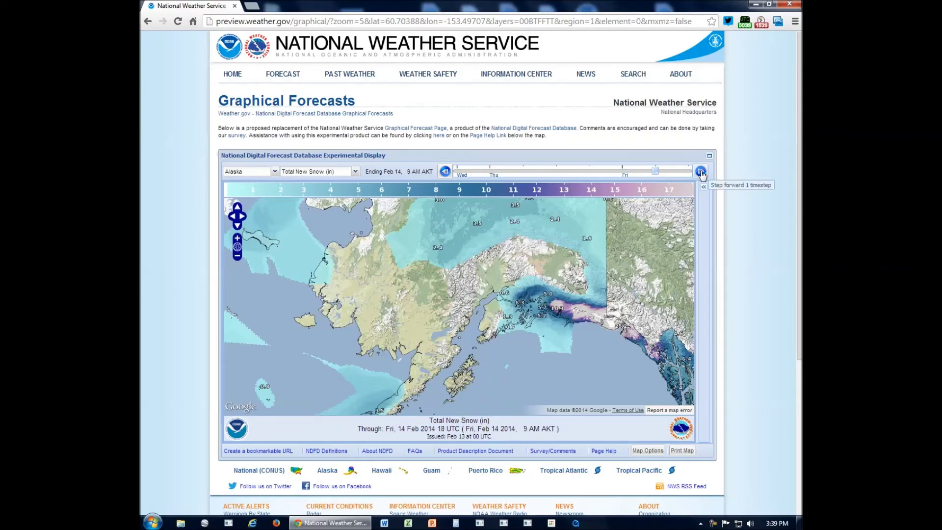
left_click(700, 172)
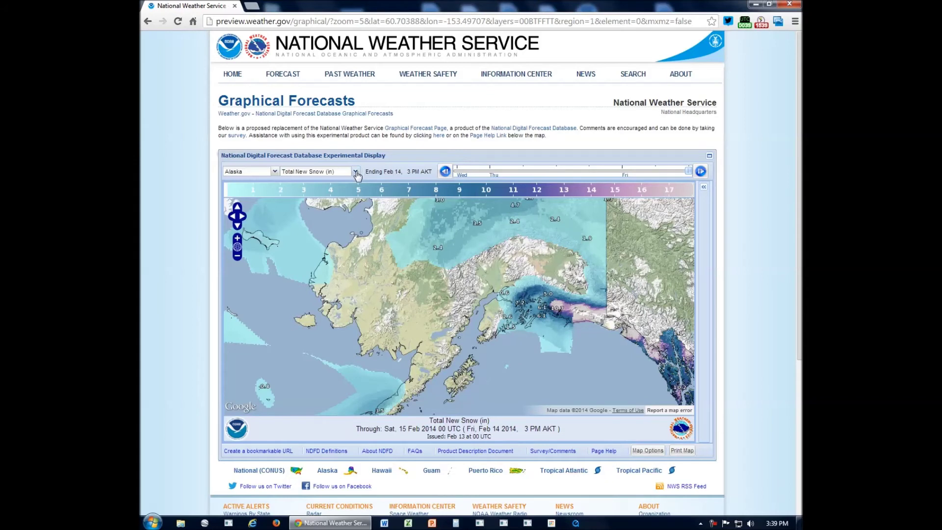
left_click(356, 172)
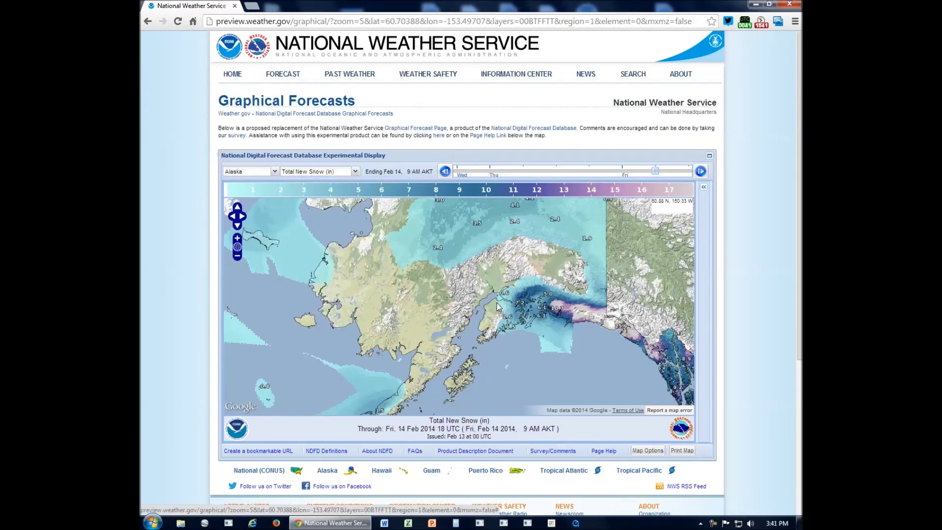
- Zoom the map three levels in, centred on Cook Inlet and Anchorage
left_click(237, 239)
left_click(237, 239)
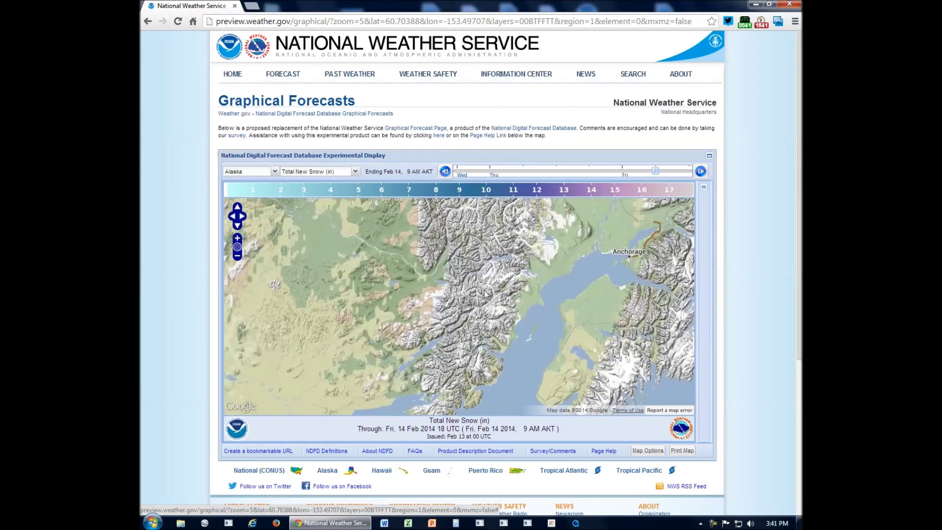
left_click_drag(577, 276, 333, 321)
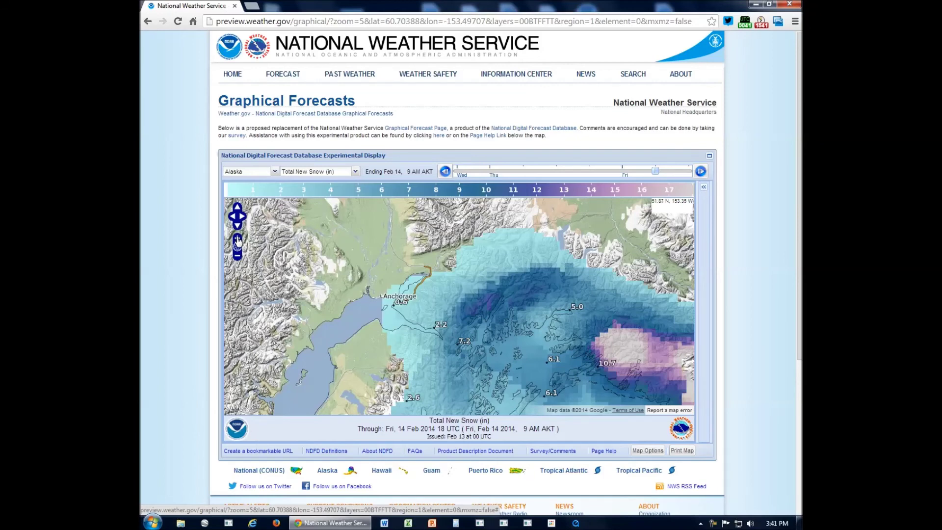
left_click(238, 240)
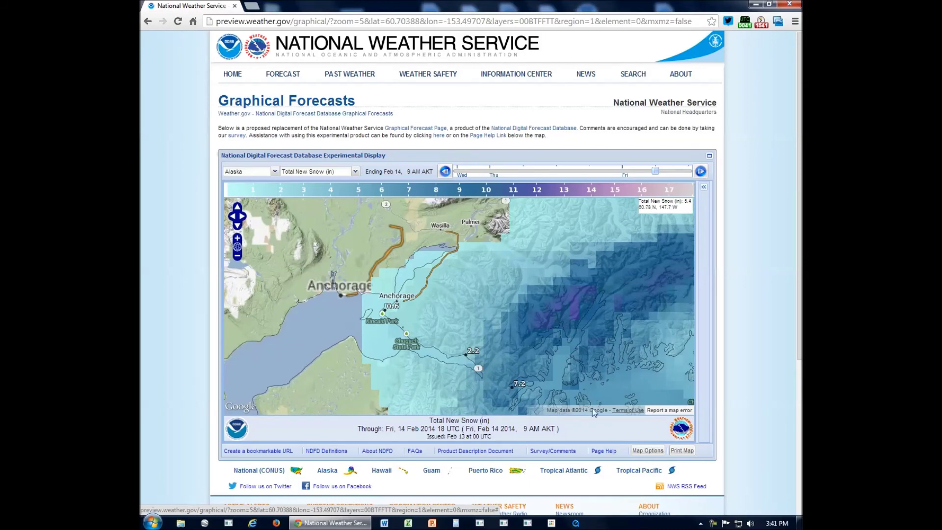
- Set the base layer to Google Roads in Map Options and collapse the panel
left_click(652, 452)
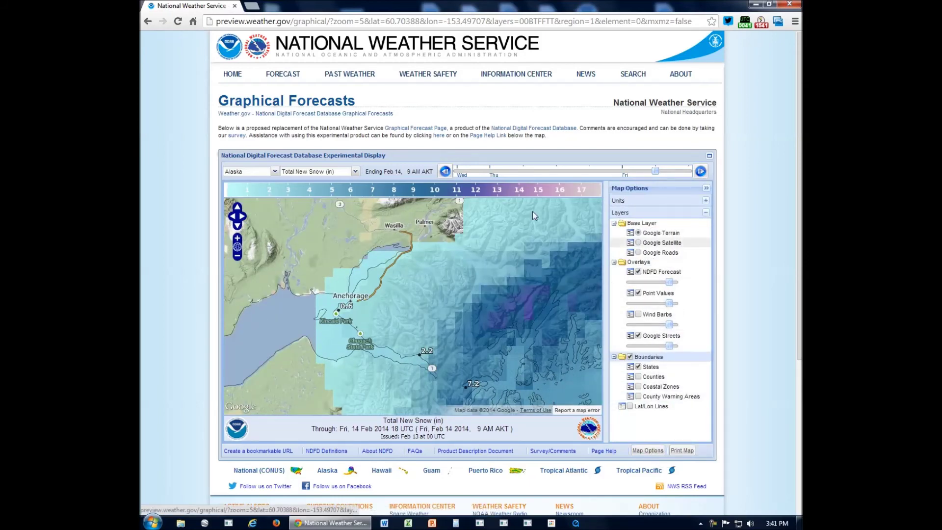
left_click(636, 243)
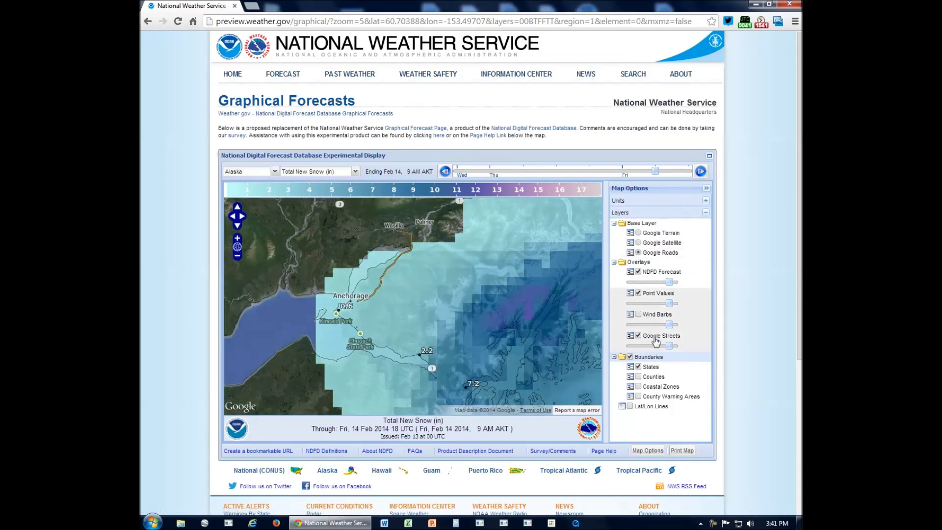
mouse_move(671, 283)
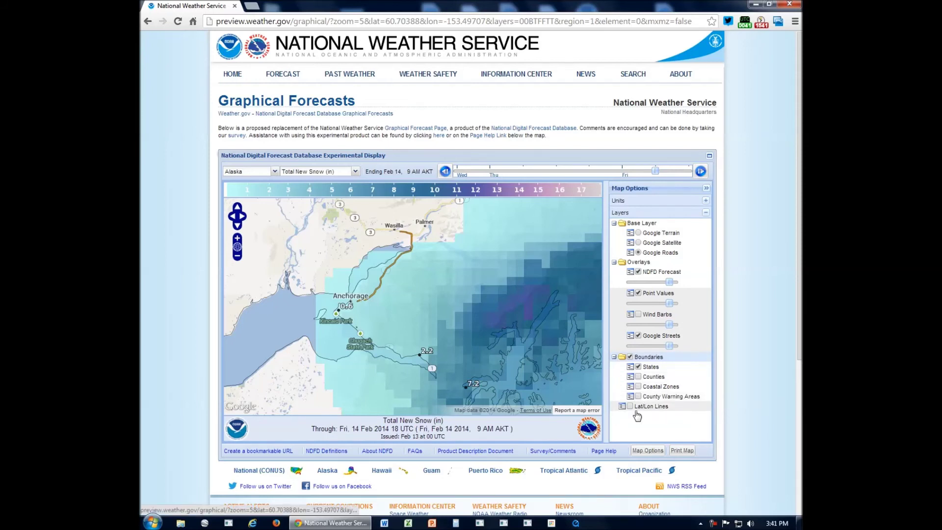
left_click(705, 189)
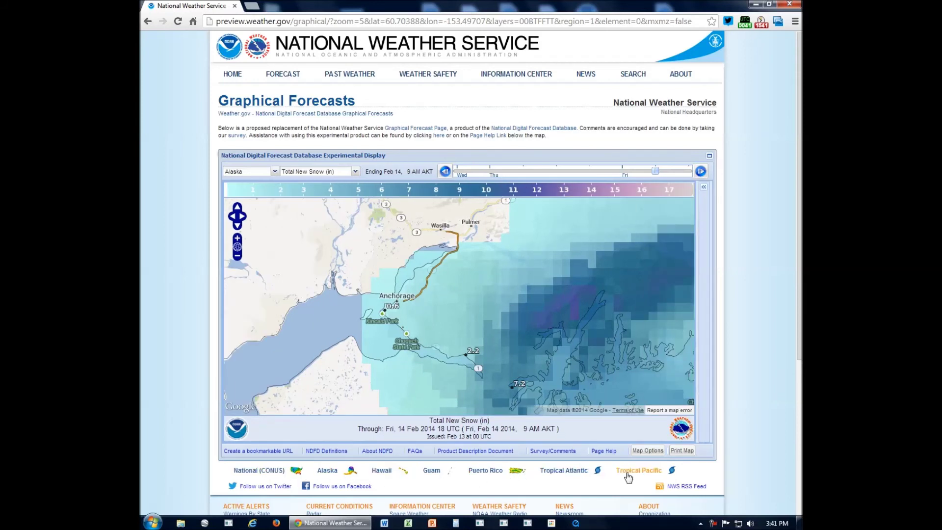
- Select the full URL of the Anchorage snow map in the address bar
mouse_move(449, 276)
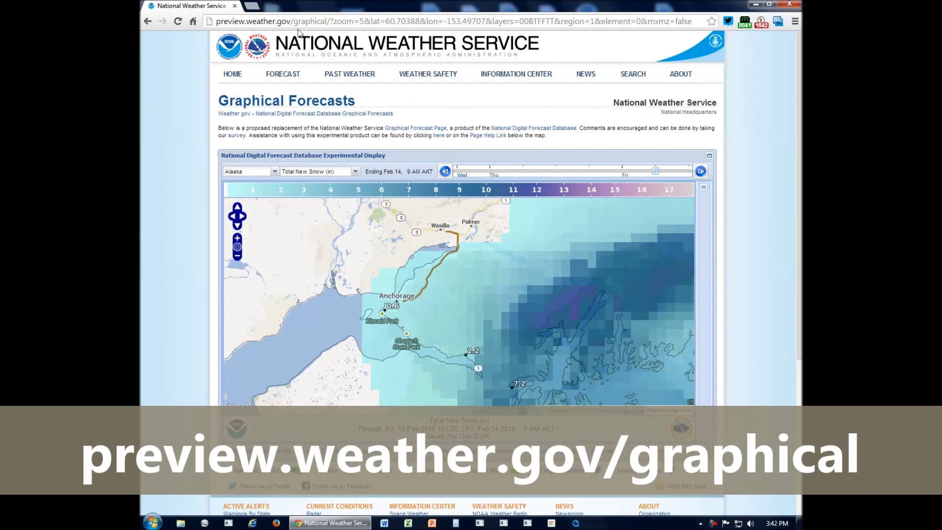
mouse_move(479, 296)
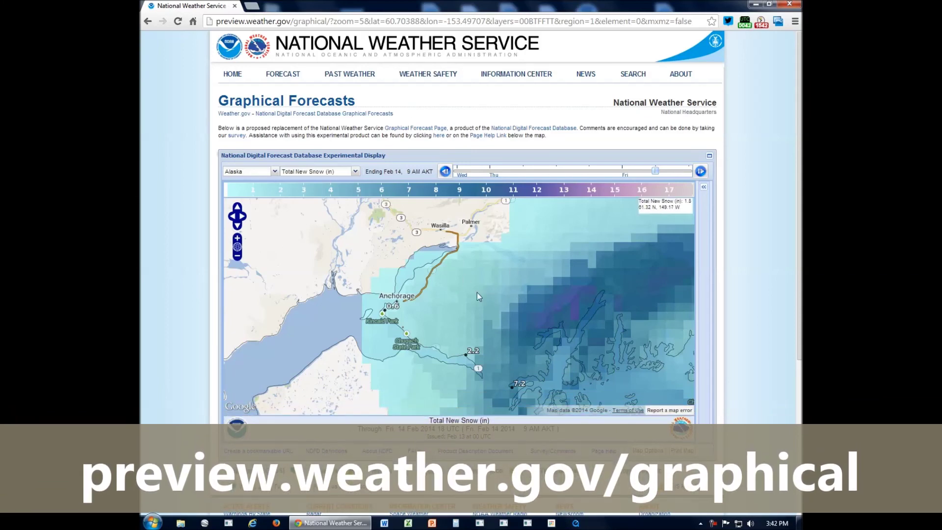
left_click(460, 23)
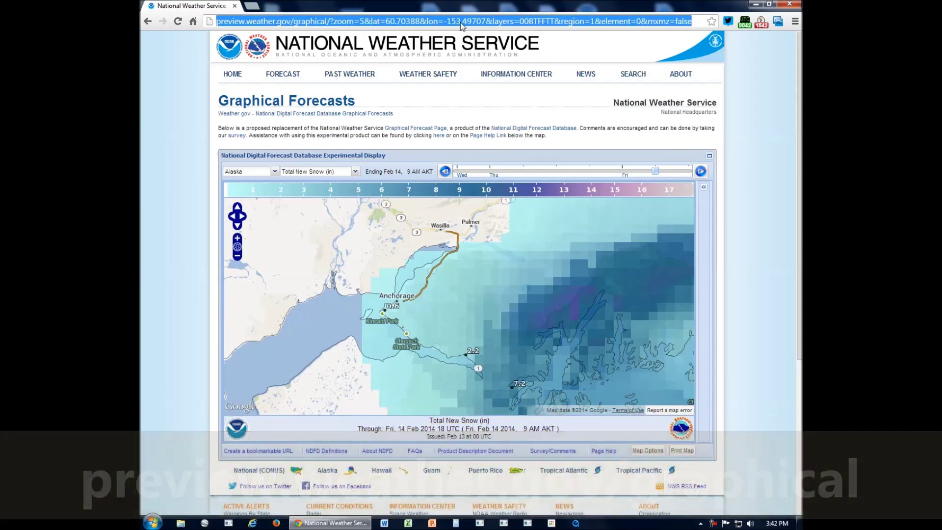